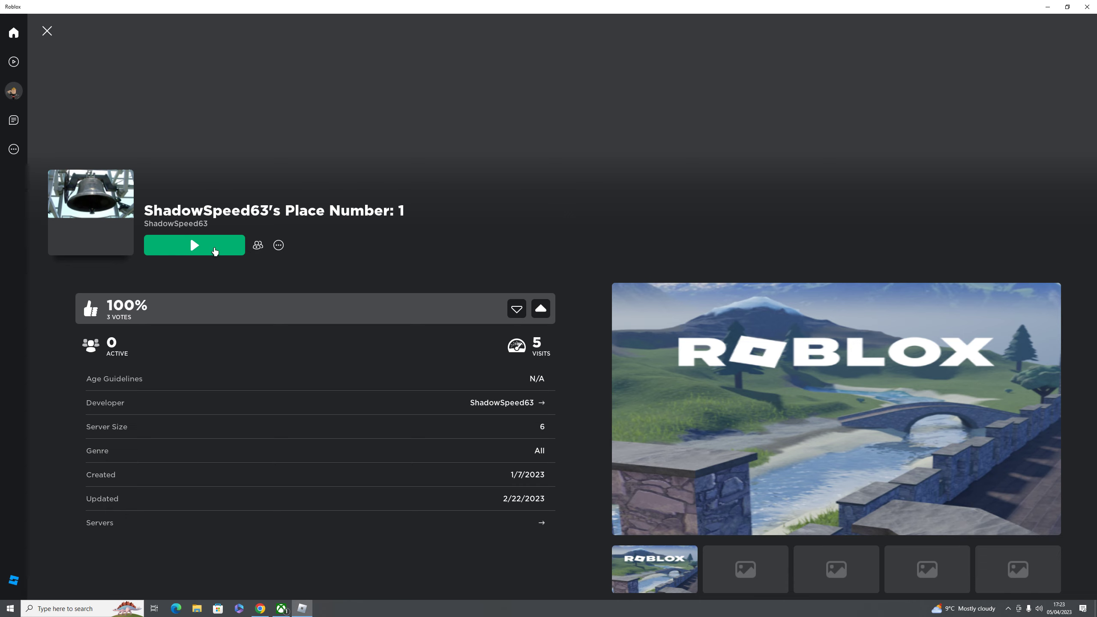
# Start ShadowSpeed63's Place Number: 1 using the Play button on its details page
pyautogui.click(216, 242)
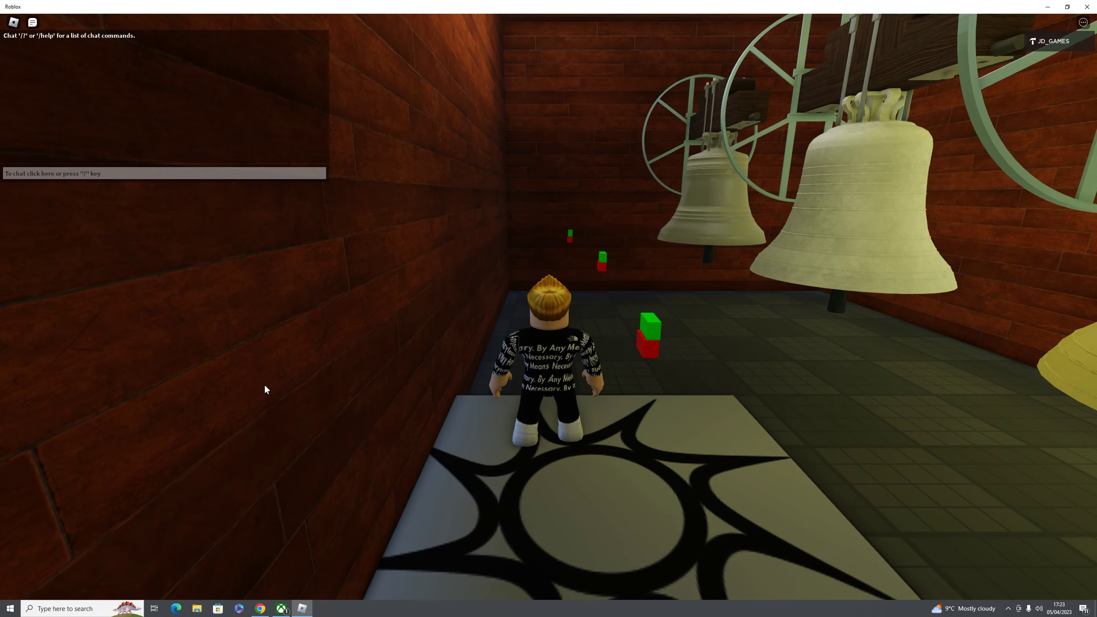
# Walk the avatar across the sun-pattern tile toward the wall corner block
pyautogui.moveTo(264, 385)
pyautogui.mouseDown()
pyautogui.moveTo(549, 210)
pyautogui.moveTo(550, 314)
pyautogui.moveTo(549, 210)
pyautogui.mouseUp()
pyautogui.scroll(5, 549, 210)
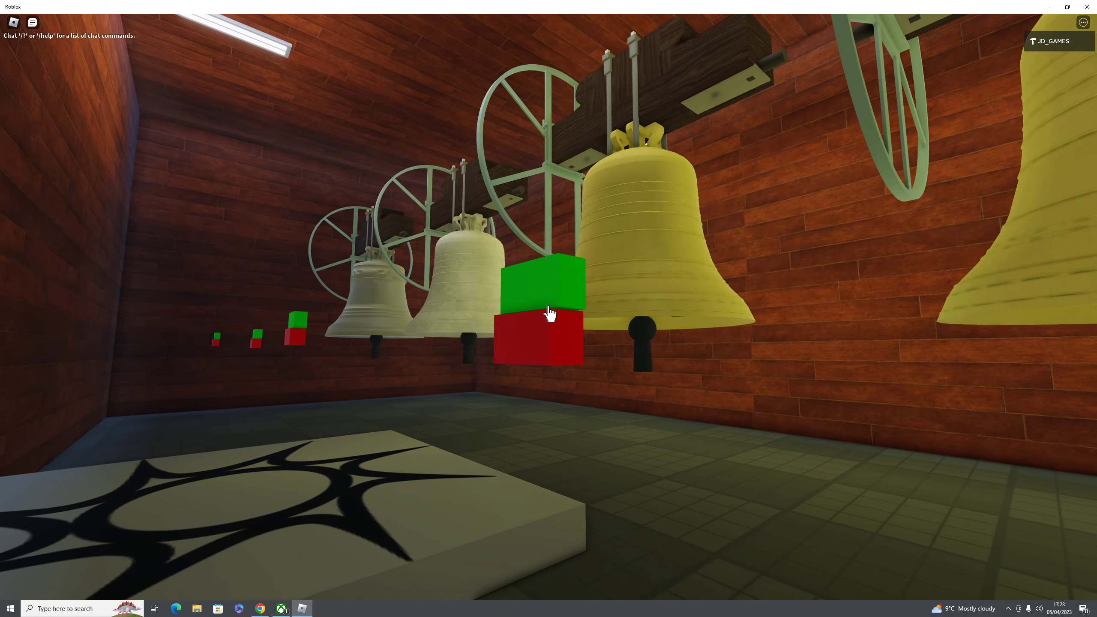
pyautogui.scroll(-5, 550, 314)
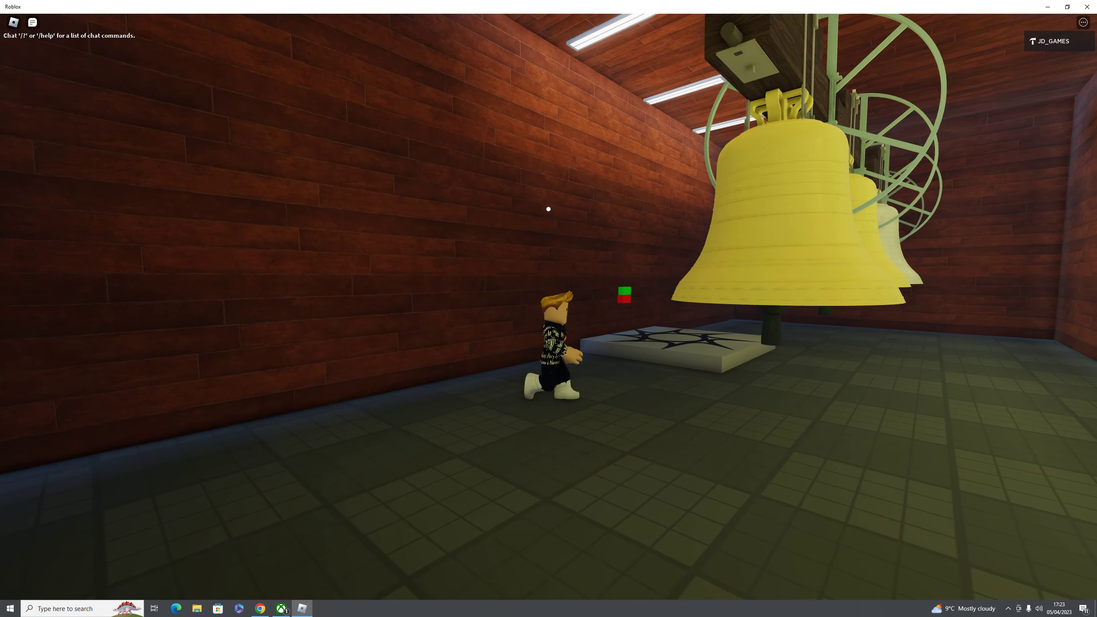
pyautogui.press('w')
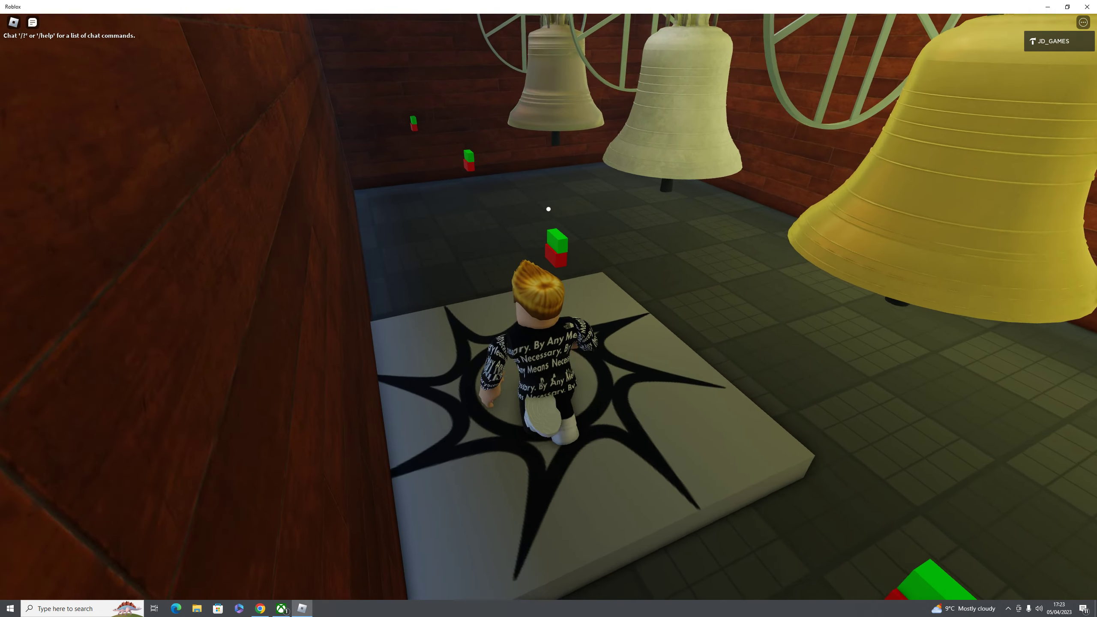
pyautogui.moveTo(549, 211); pyautogui.dragTo(549, 210)
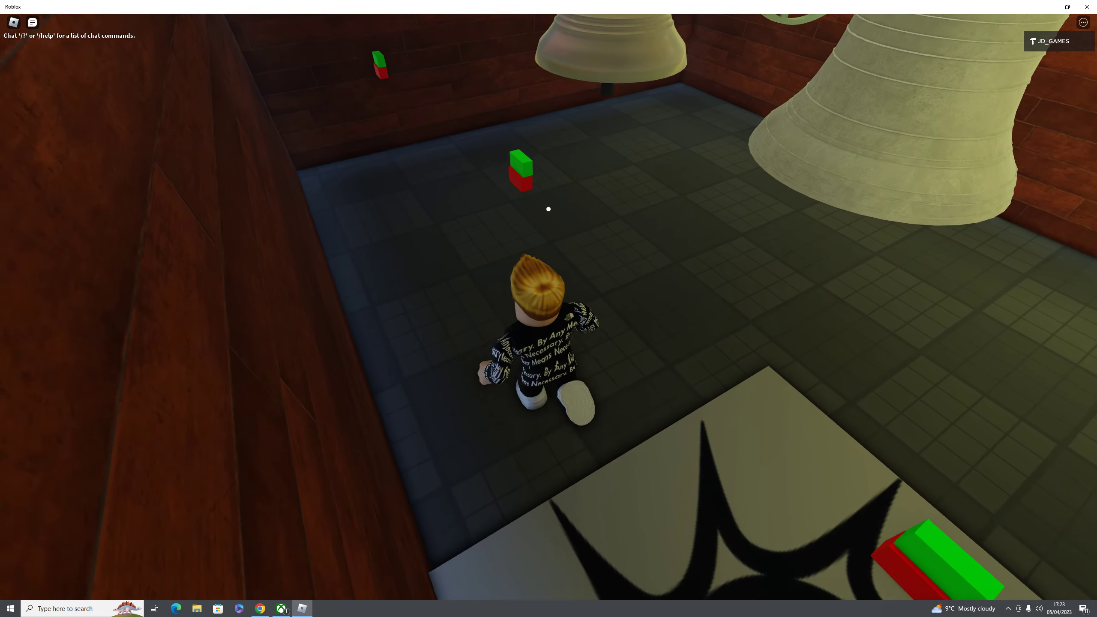
pyautogui.press('w')
pyautogui.rightClick(549, 213)
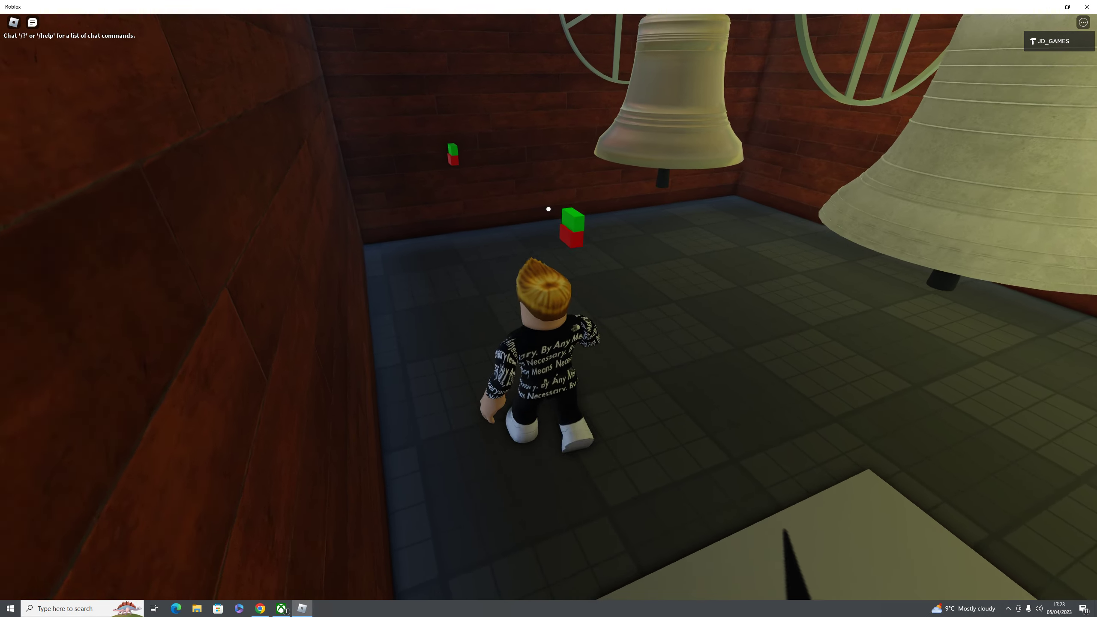
pyautogui.press('w')
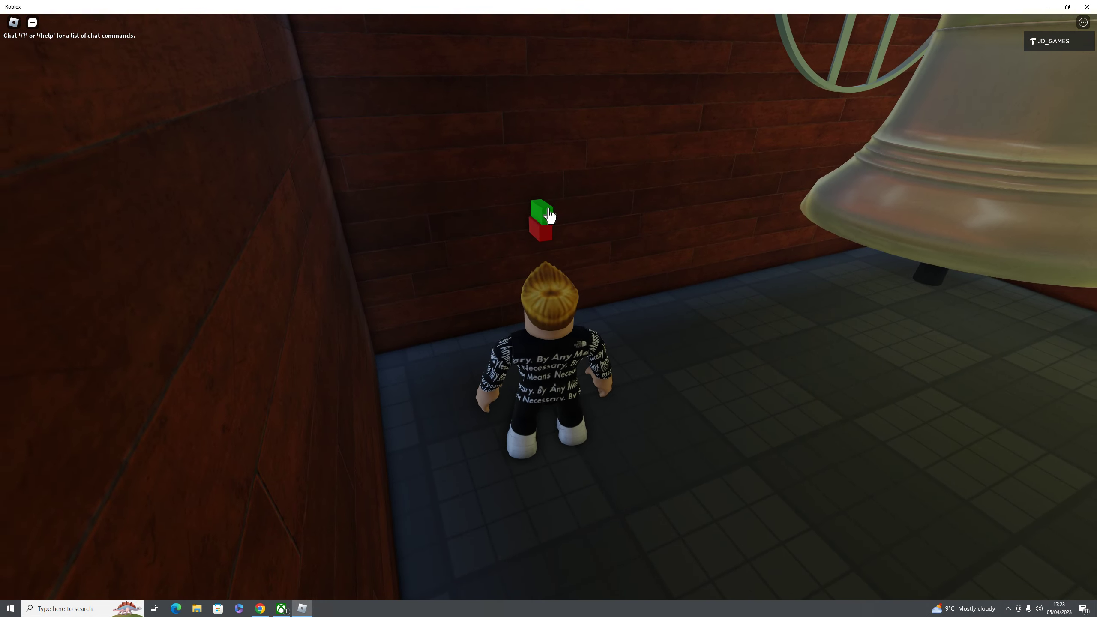
pyautogui.moveTo(548, 213); pyautogui.dragTo(548, 211)
# Walk back over the tile and past the swinging bells, then open and close the in-game menu
pyautogui.press('w')
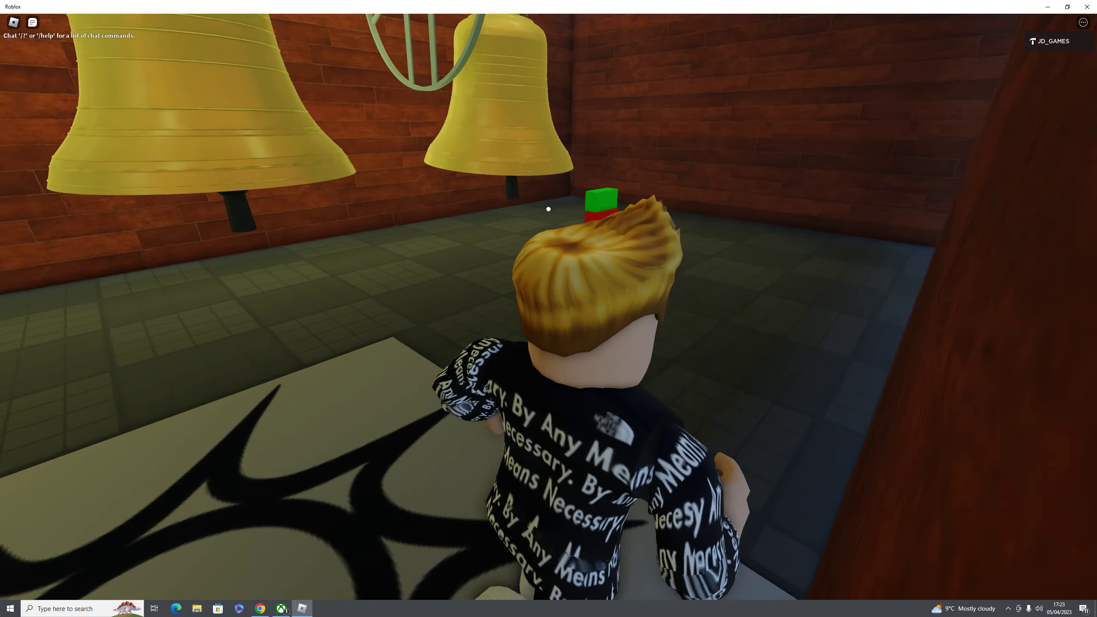
pyautogui.press('s')
pyautogui.press('s')
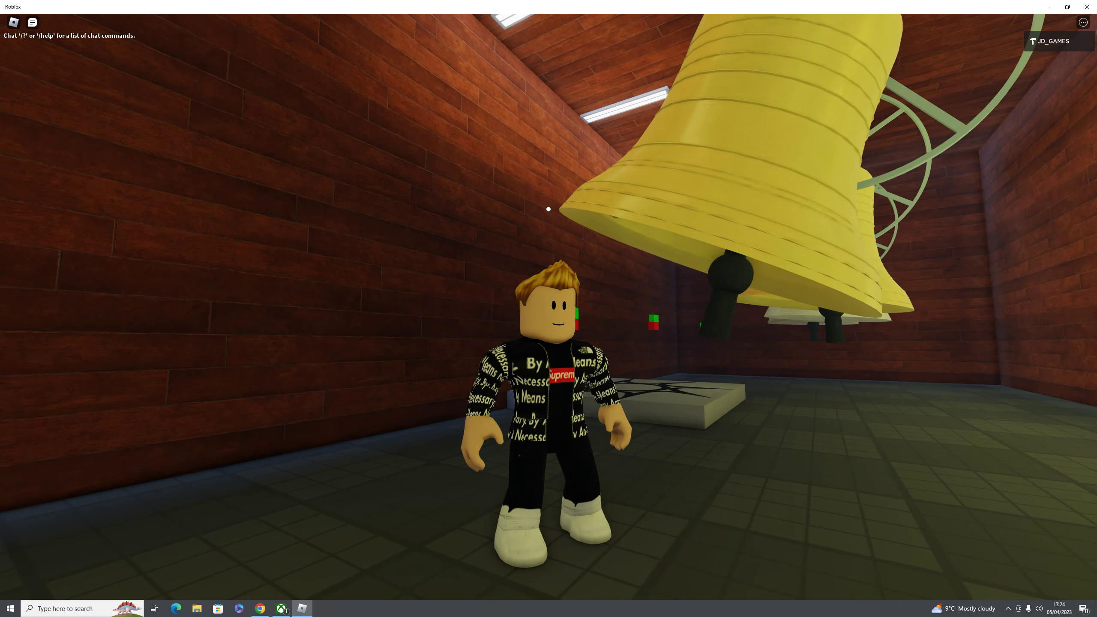
pyautogui.press('w')
pyautogui.press('w')
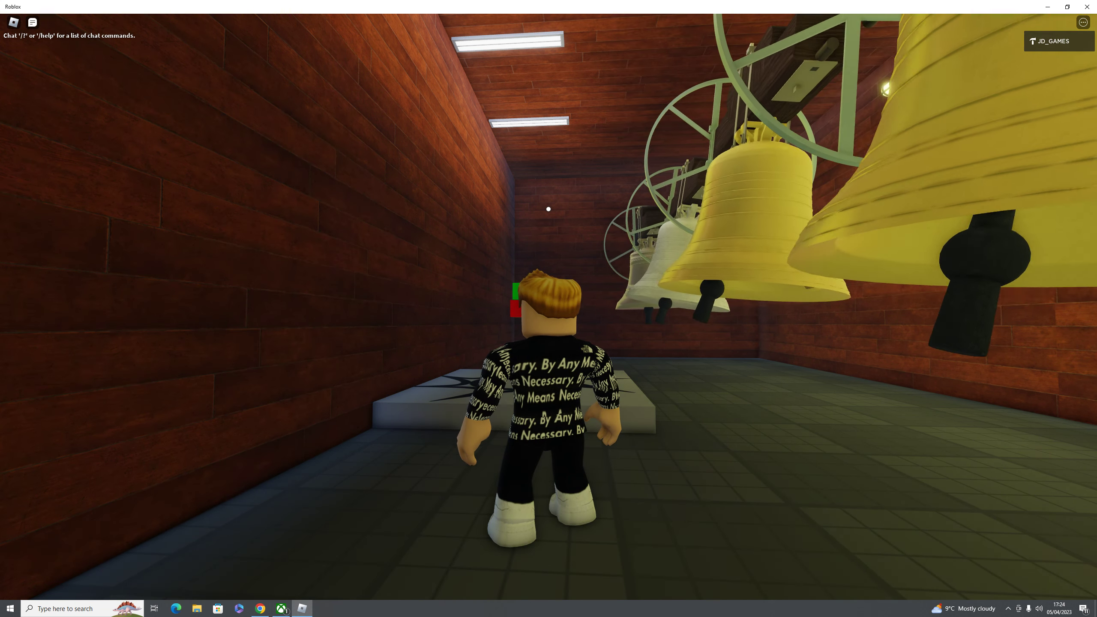
pyautogui.press('Escape')
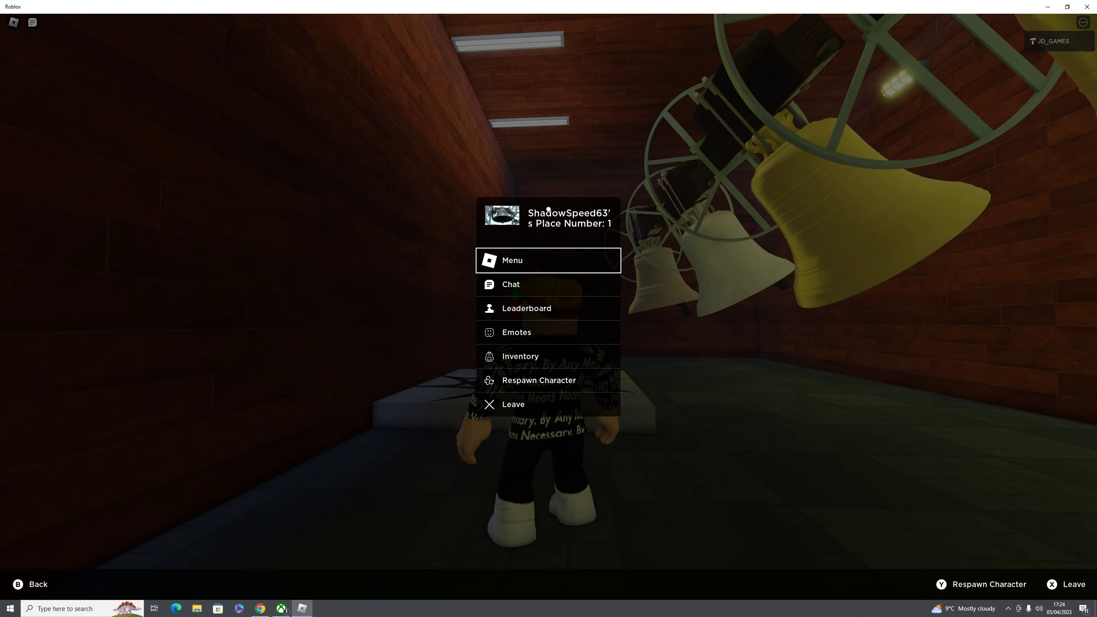
pyautogui.press('Escape')
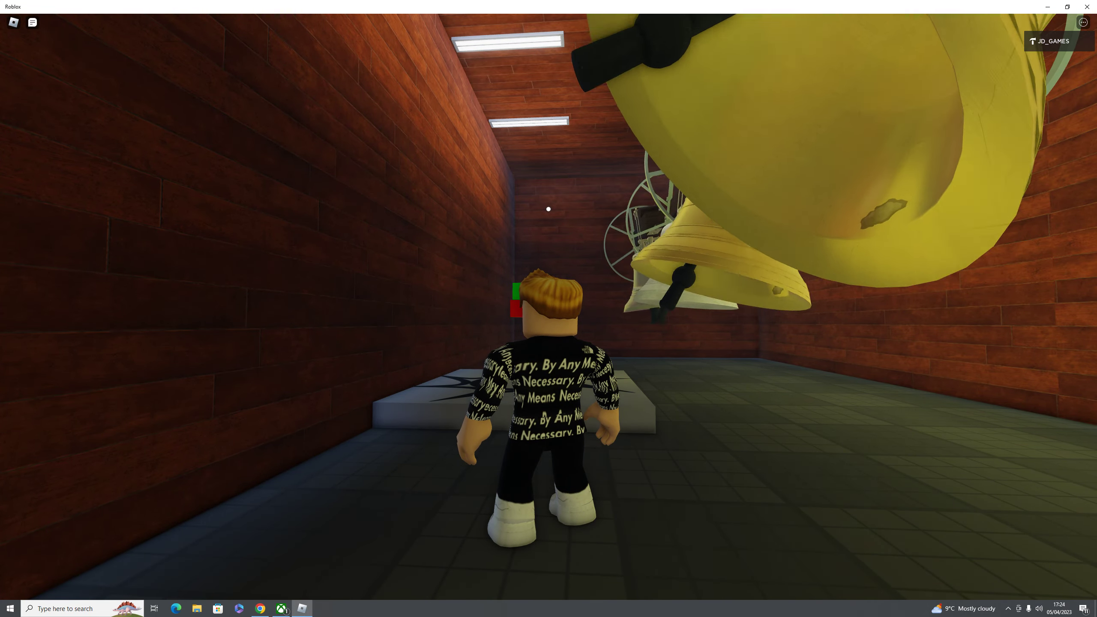
# Leave the bell-tower place through the Esc menu and close its details page
pyautogui.press('w')
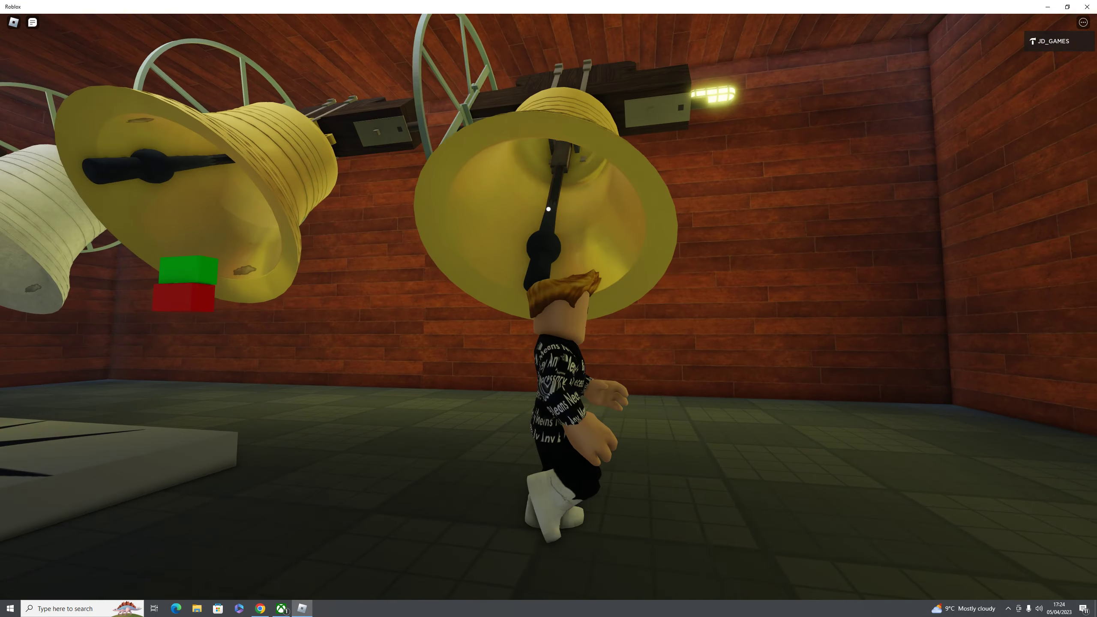
pyautogui.press('Escape')
pyautogui.press('Down')
pyautogui.press('Down')
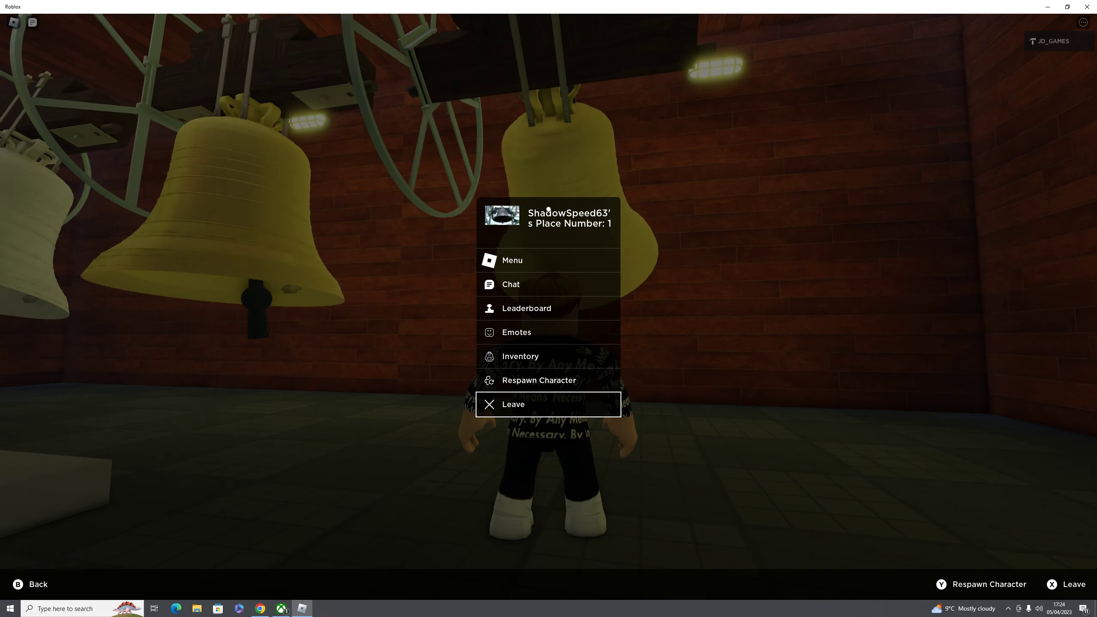
pyautogui.press('Escape')
pyautogui.press('l')
pyautogui.press('Return')
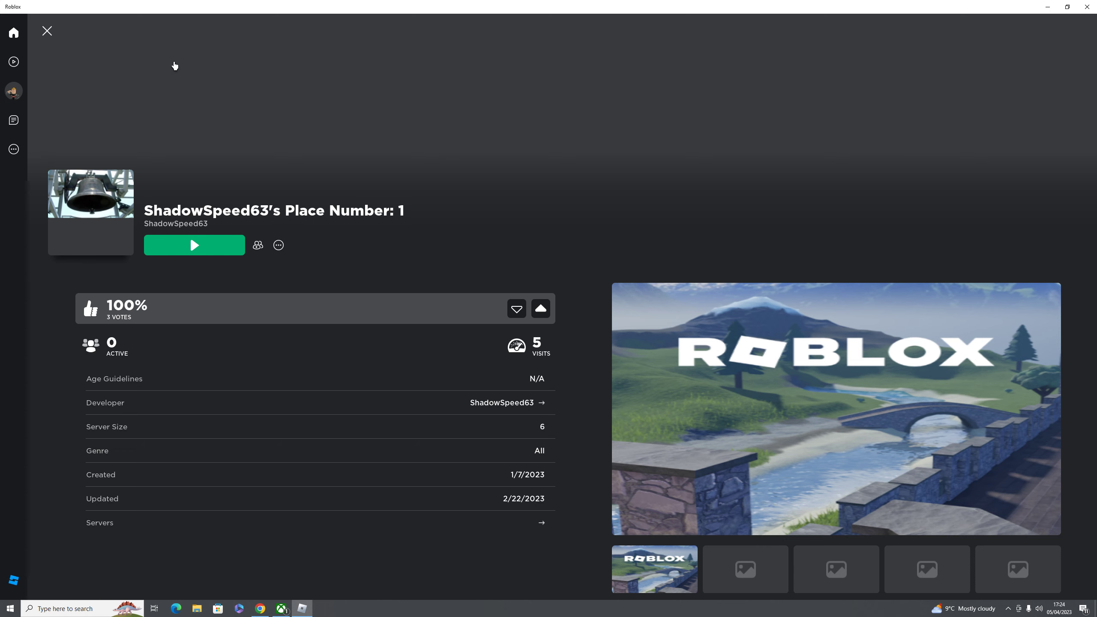
pyautogui.click(47, 32)
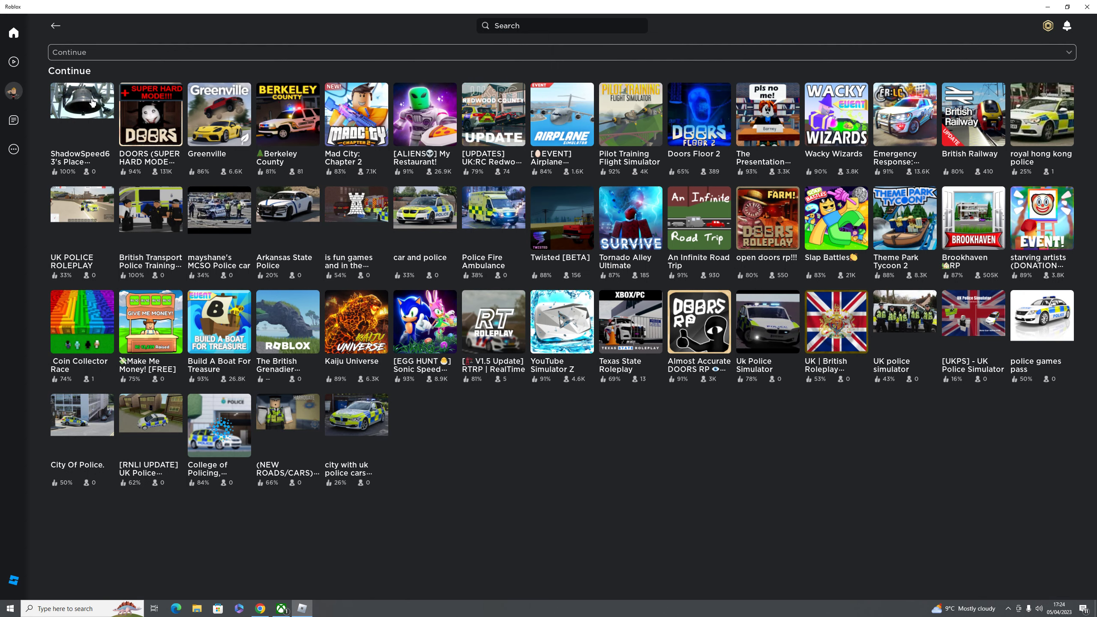
# Check the 19 Robux balance, then dismiss the balance popup
pyautogui.click(1048, 26)
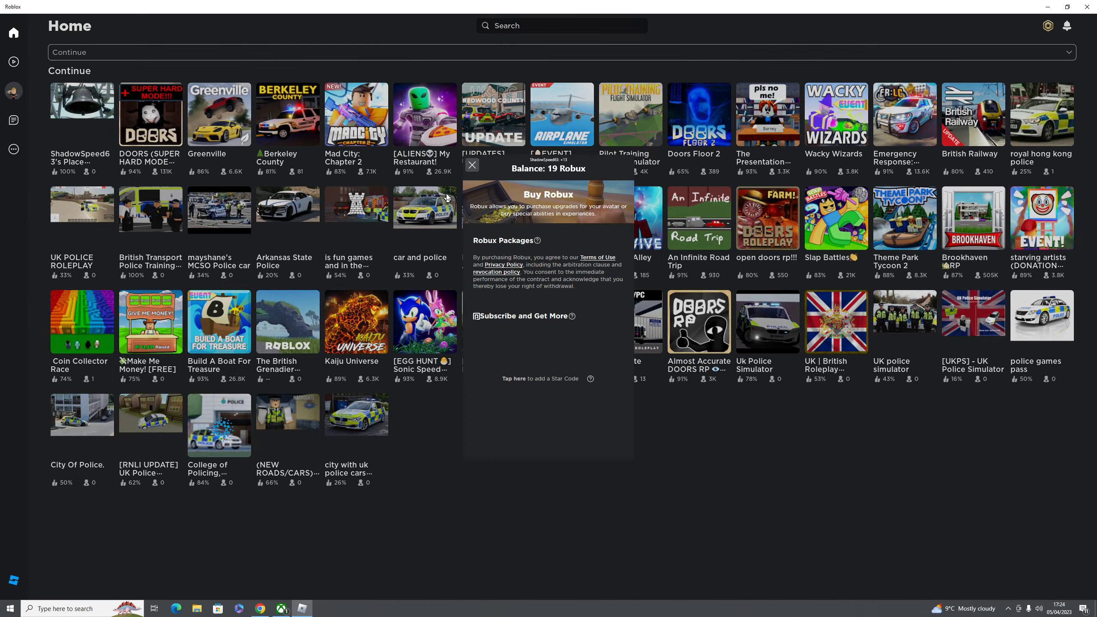
pyautogui.click(471, 165)
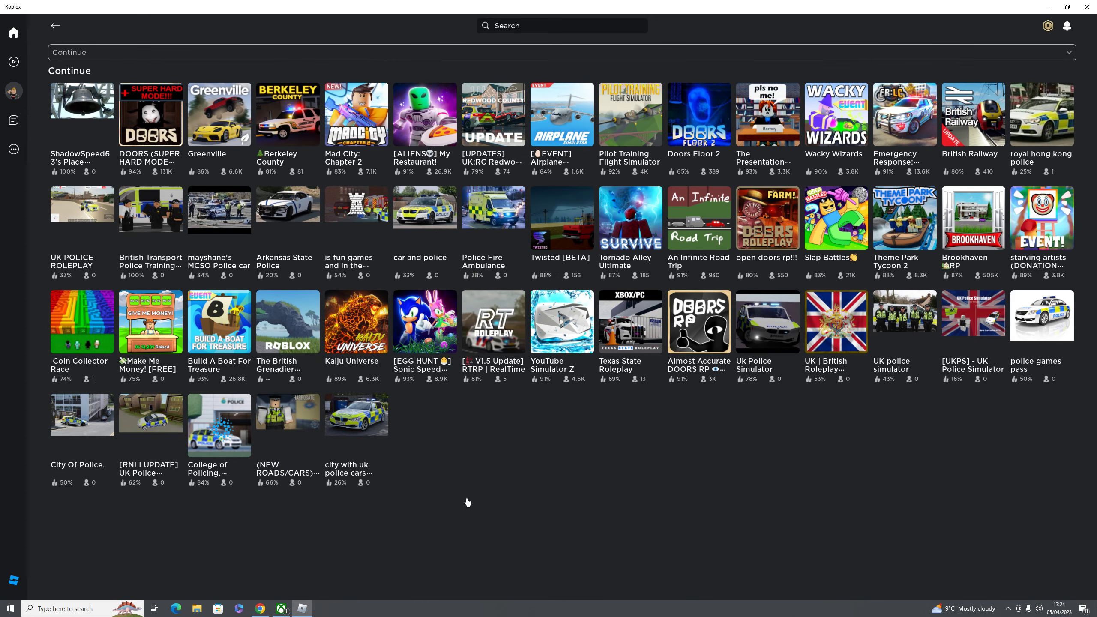